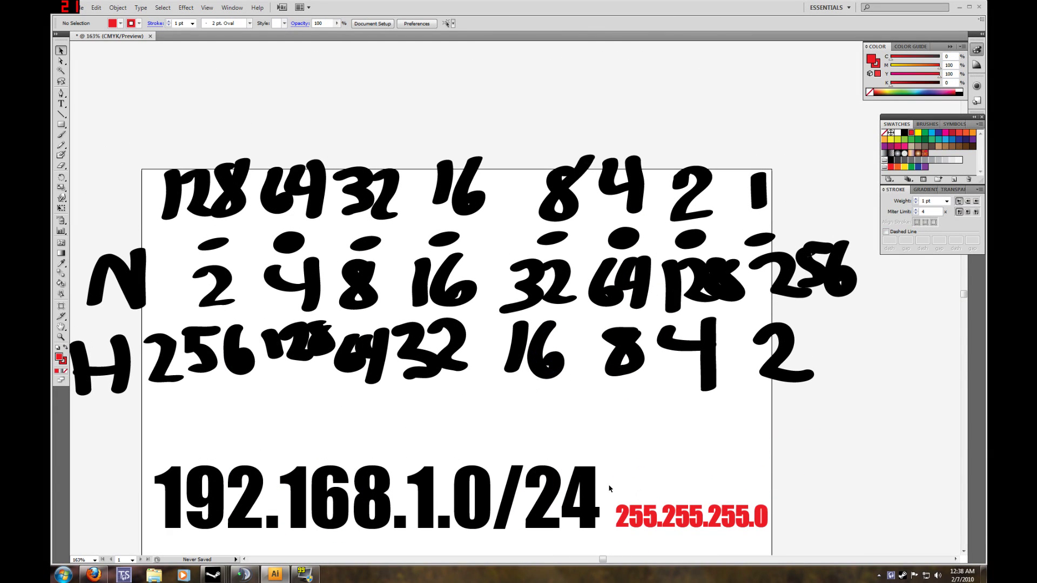
Paint a red 20 pt vertical line with the Paintbrush between the 32 and 16 columns
scroll(578, 500, down, 3)
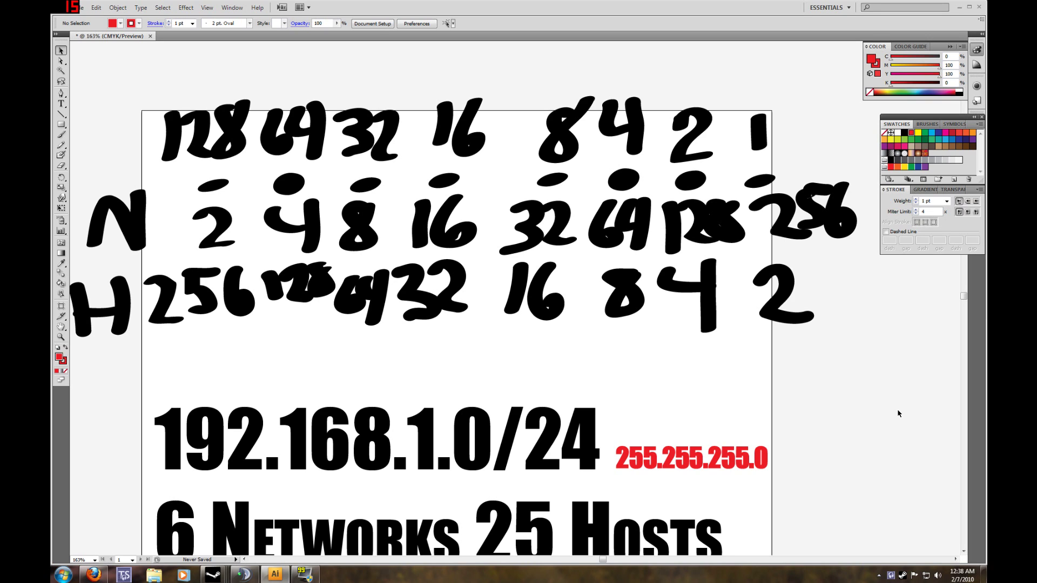
scroll(796, 400, down, 2)
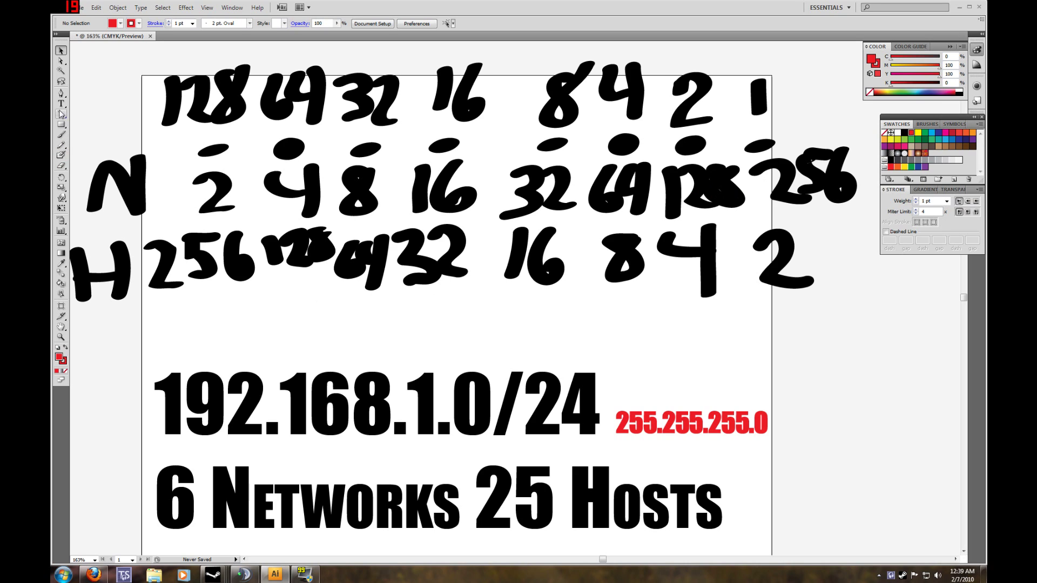
click(61, 134)
click(193, 23)
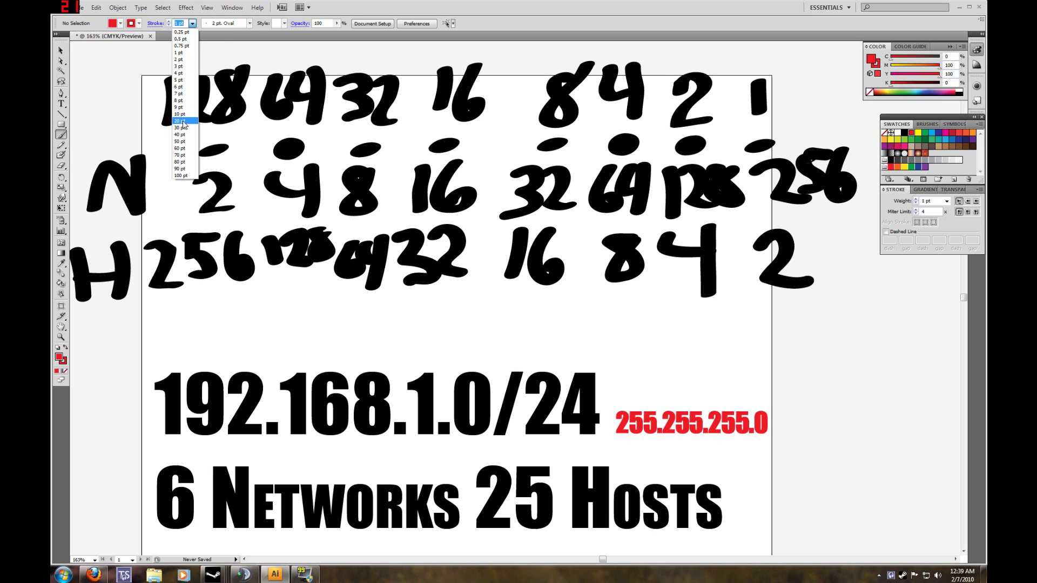
click(183, 121)
drag(417, 51, 393, 317)
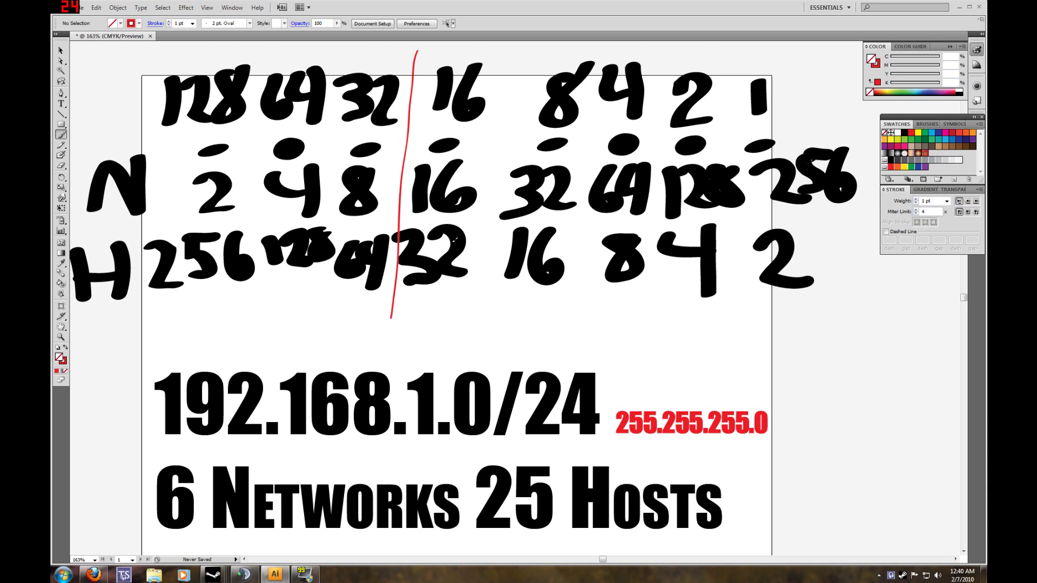
Undo the red divider line
scroll(457, 239, down, 2)
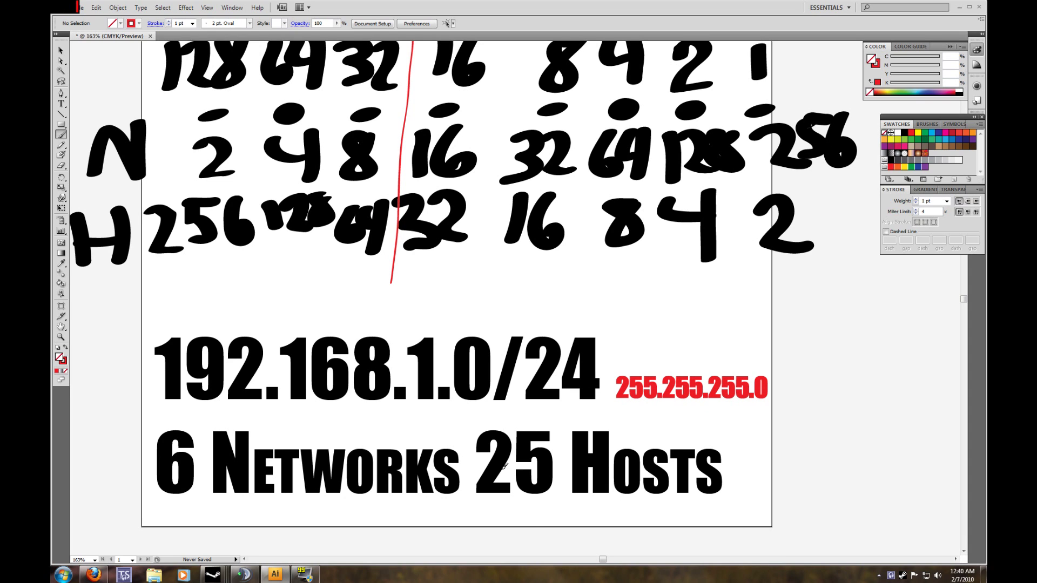
scroll(505, 466, up, 3)
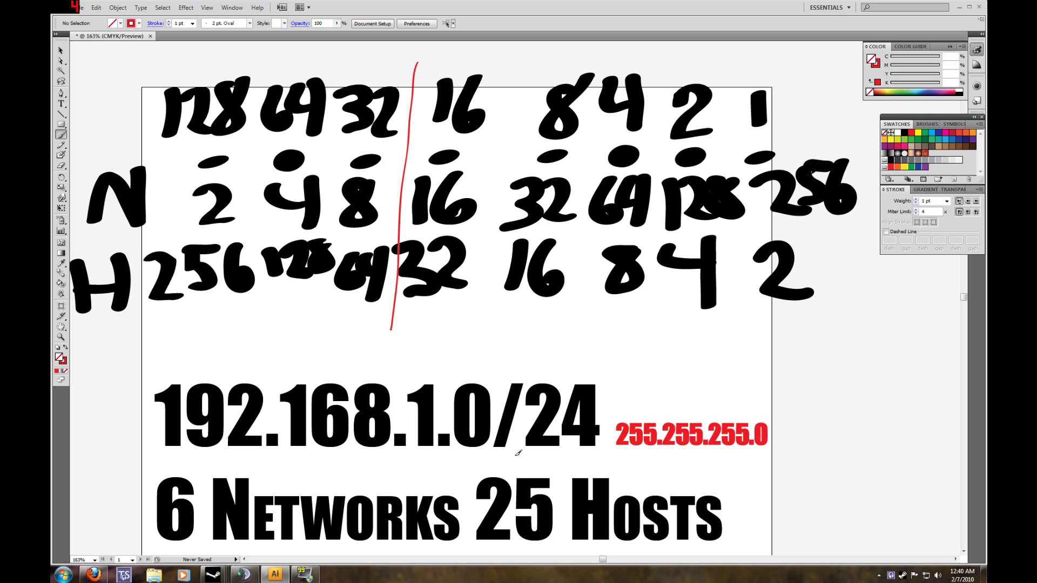
key(ctrl+z)
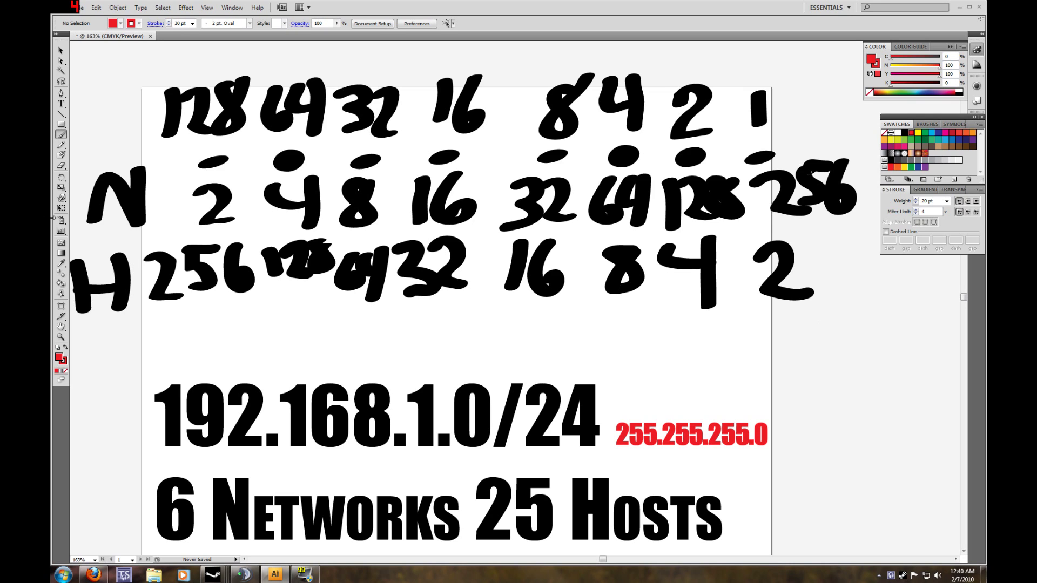
Shrink the 192.168.1.0/24 and 6 Networks 25 Hosts text and move it right of the artboard
click(61, 104)
click(61, 51)
drag(818, 359, 145, 543)
scroll(775, 507, down, 2)
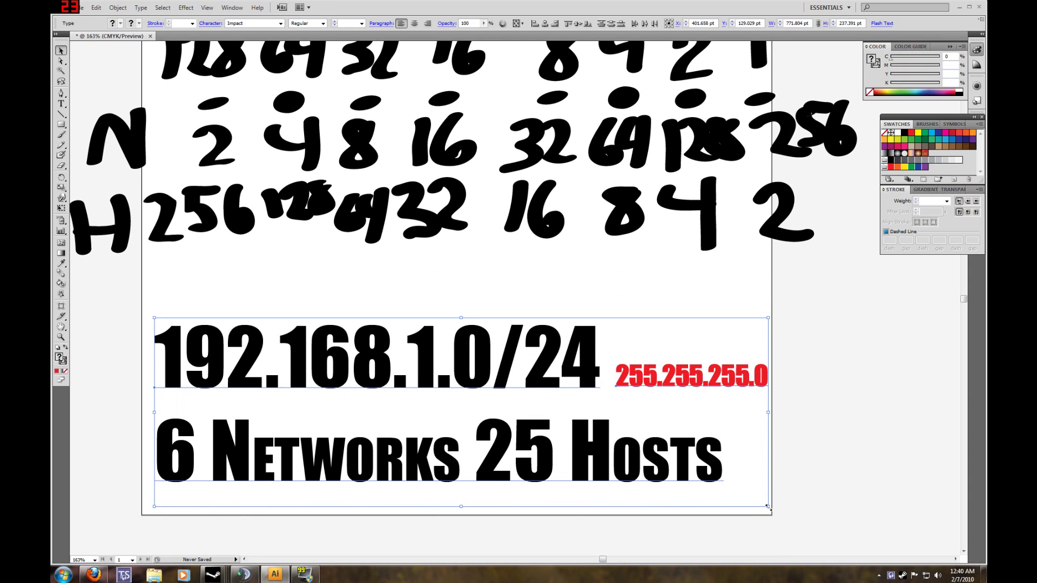
drag(775, 506, 318, 416)
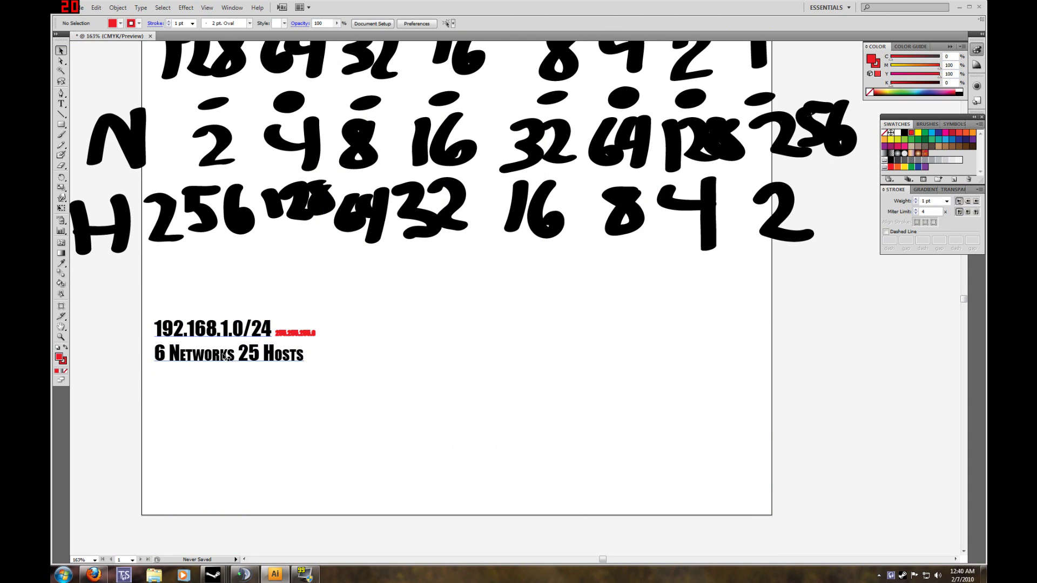
drag(211, 358, 857, 334)
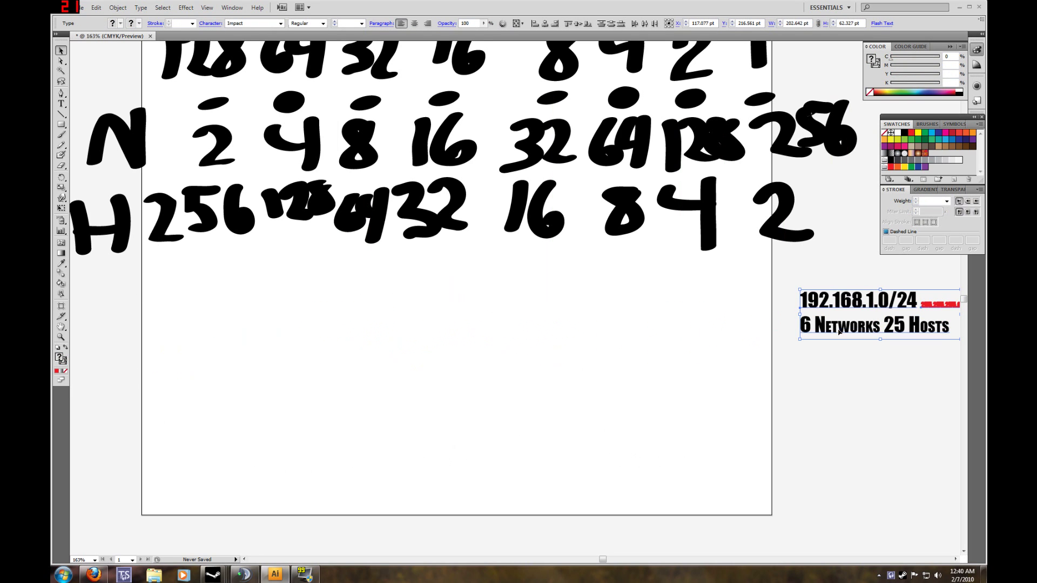
click(704, 422)
Select all the handwritten number strokes and scale the table down
scroll(579, 382, up, 4)
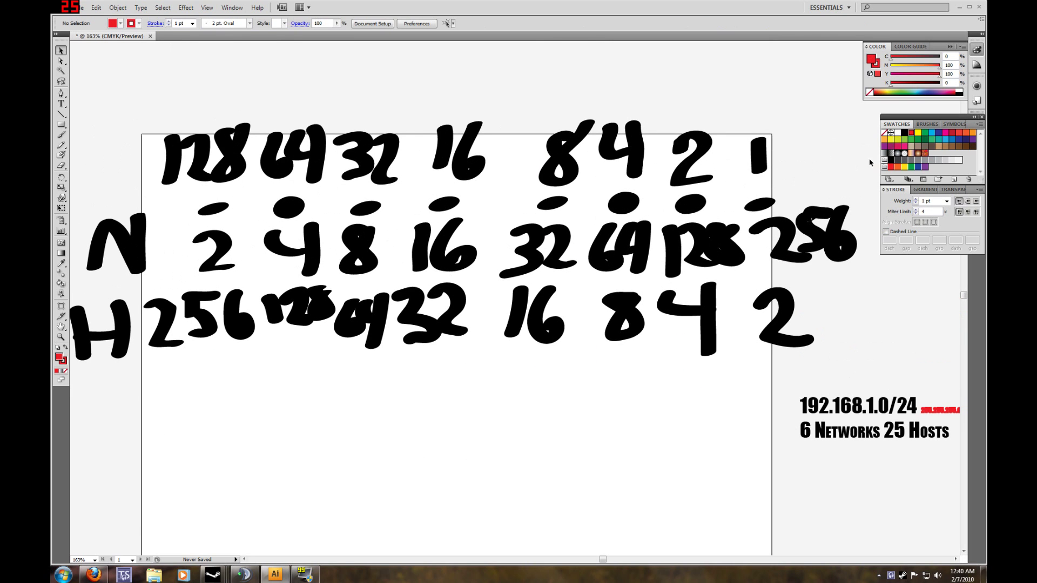
drag(853, 108, 86, 356)
drag(852, 353, 354, 284)
Thin the handwritten number strokes to a 5 pt stroke weight
click(450, 249)
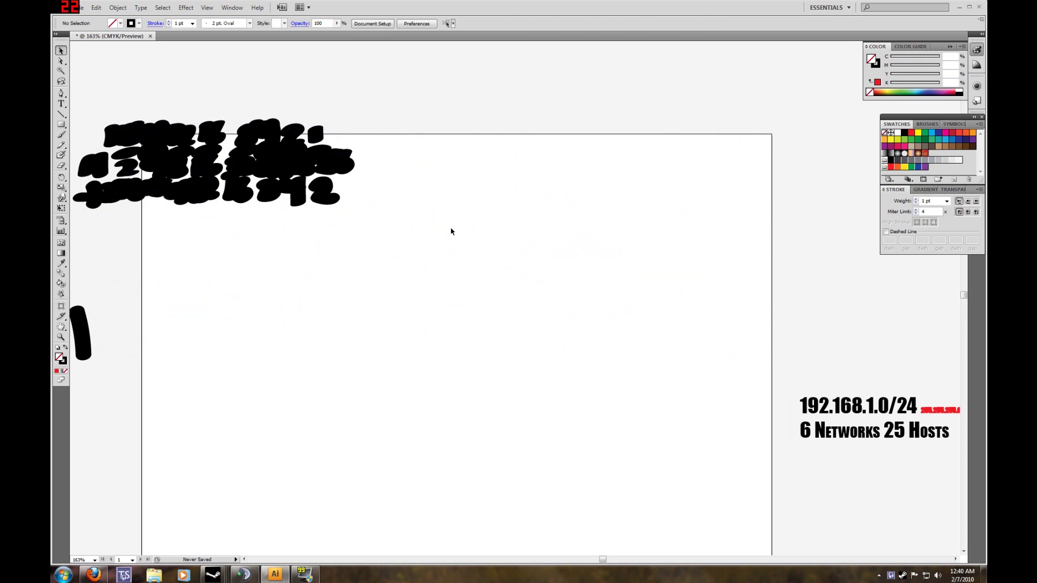
drag(446, 105, 413, 251)
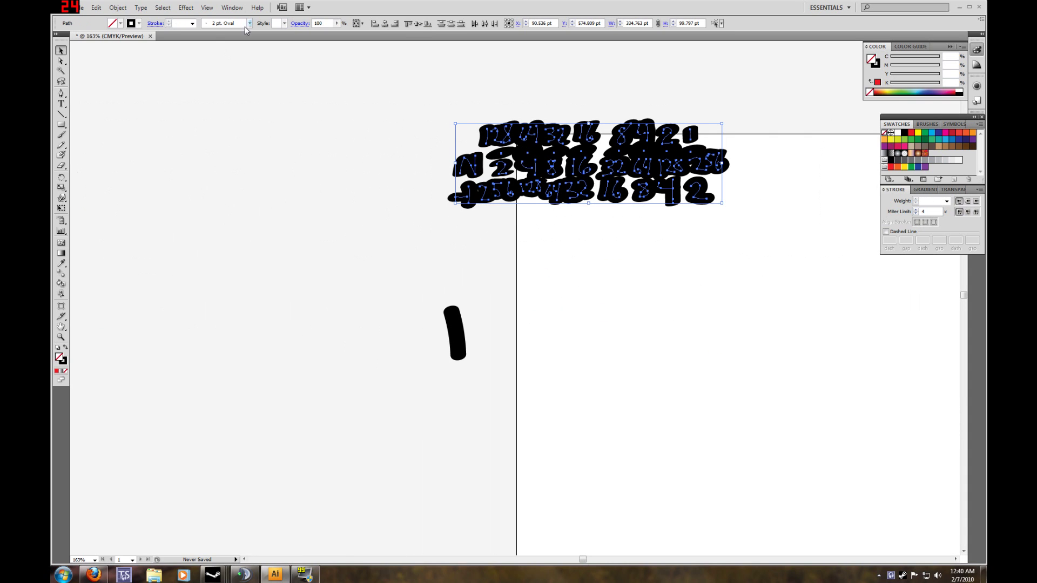
click(193, 23)
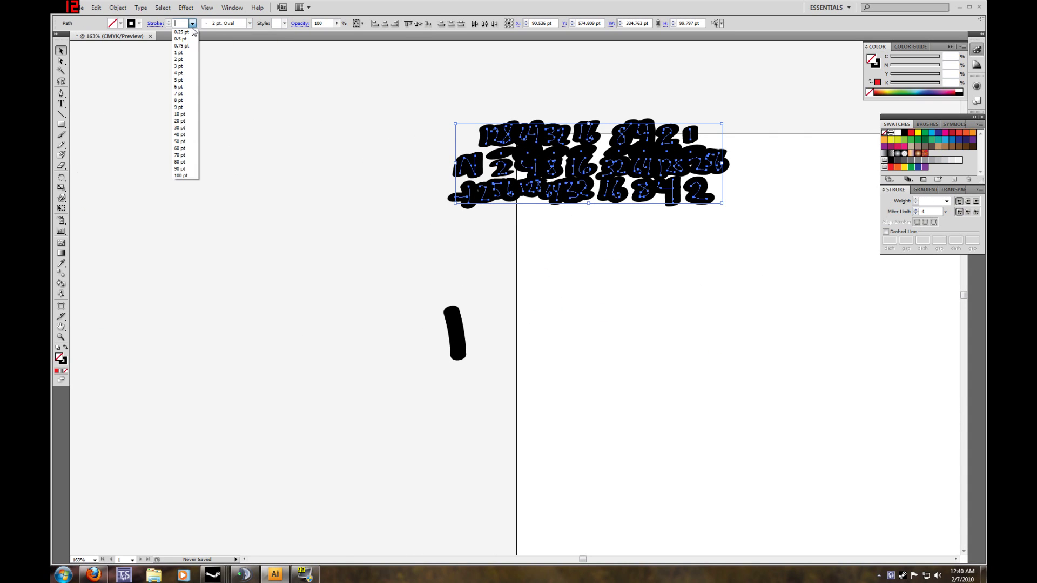
click(189, 80)
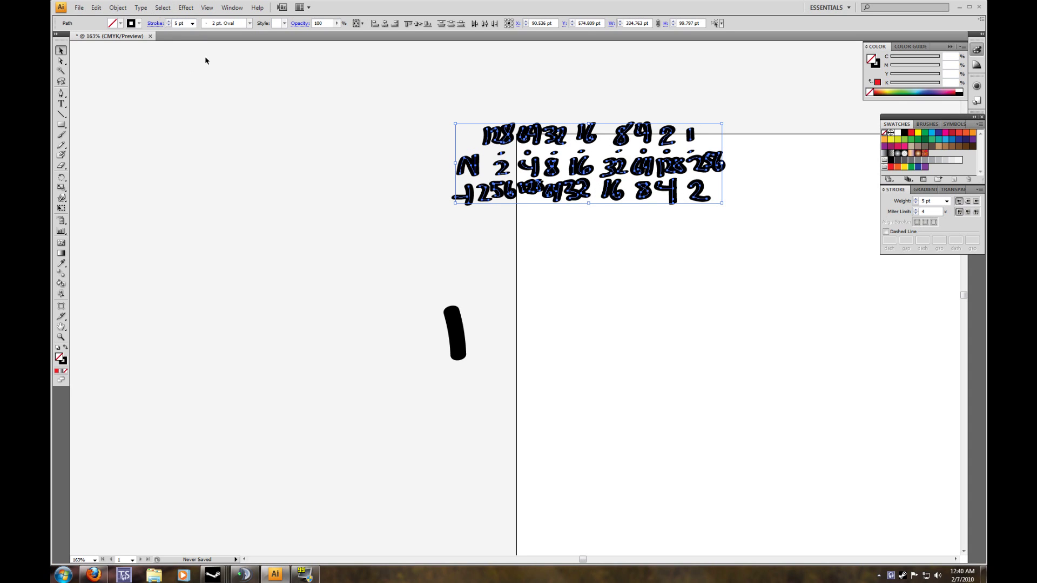
Move the stray vertical stroke beside the H row
click(468, 247)
scroll(468, 248, up, 3)
mouse_move(454, 383)
mouse_down()
mouse_move(442, 275)
mouse_move(450, 282)
mouse_up()
click(655, 432)
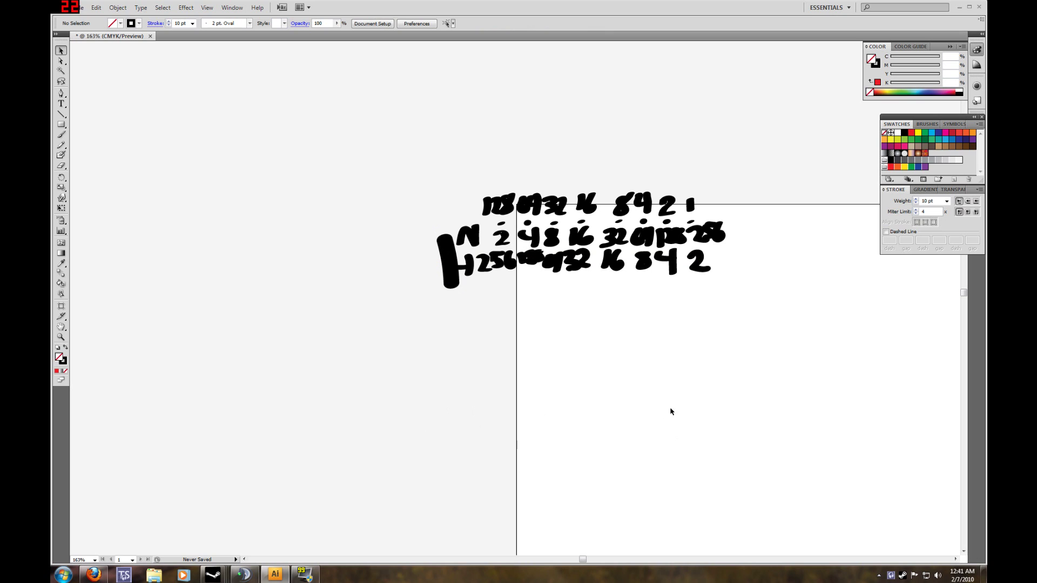
Move the shrunken number table above the artboard's top-left corner
click(955, 559)
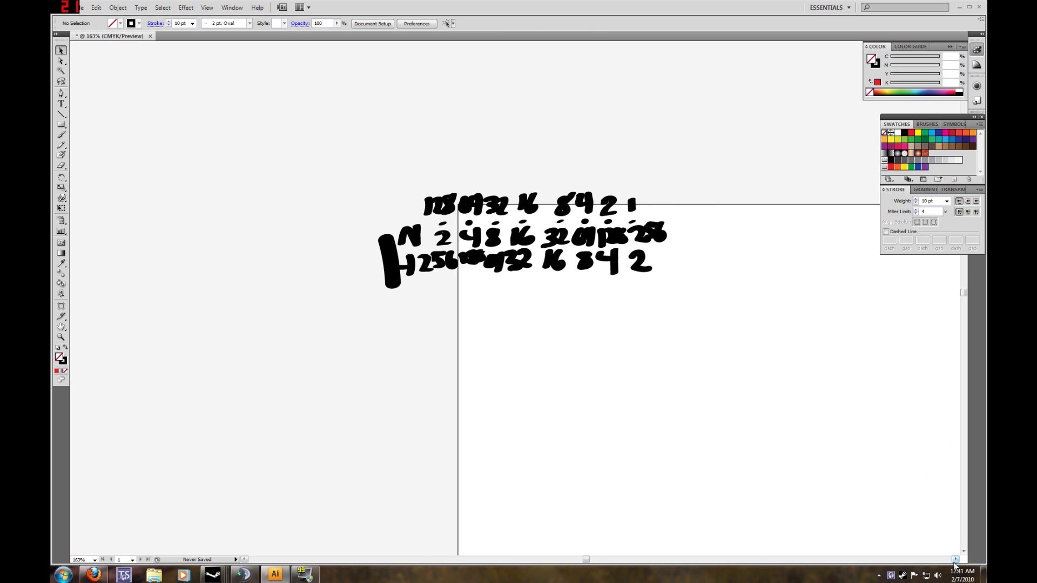
click(956, 560)
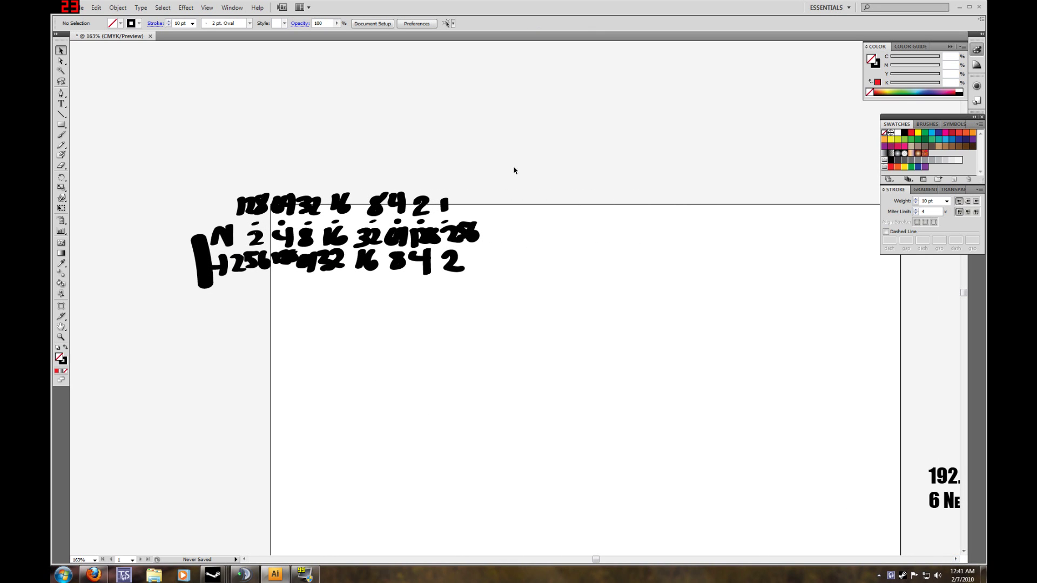
drag(521, 164, 521, 318)
drag(510, 159, 154, 335)
mouse_move(306, 268)
mouse_down()
mouse_move(295, 233)
mouse_move(357, 166)
mouse_up()
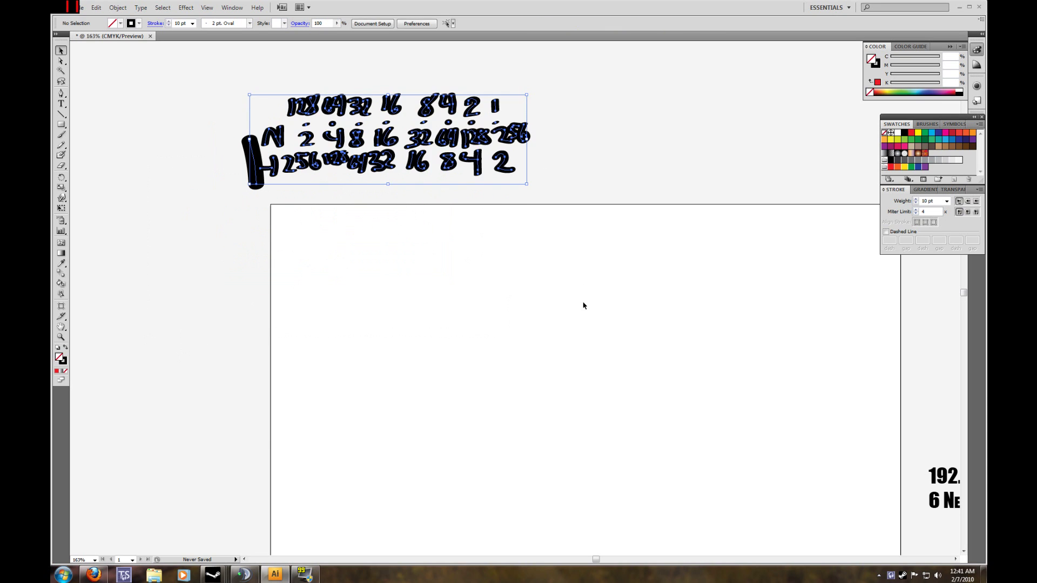
click(583, 304)
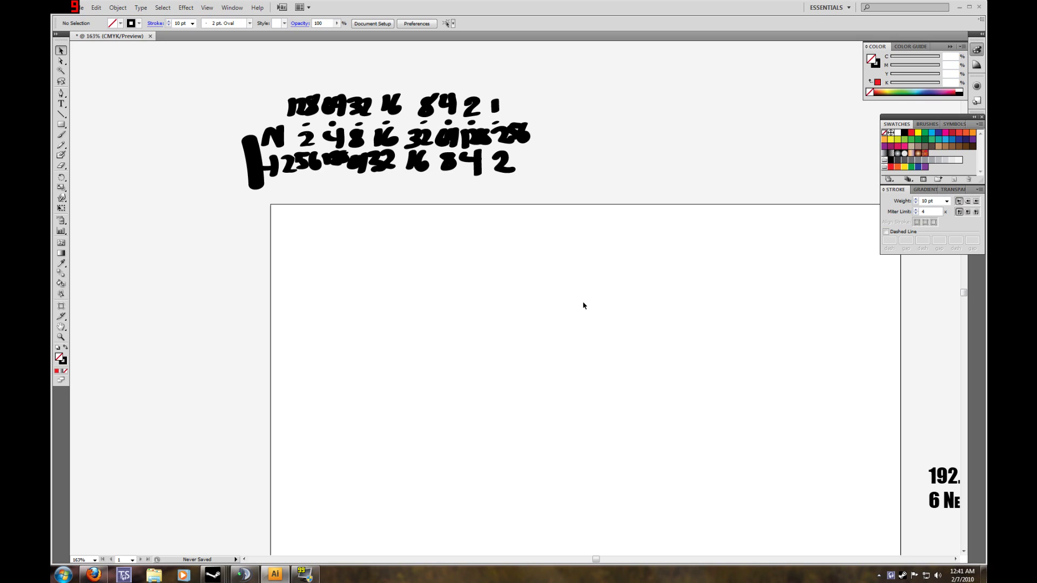
scroll(583, 306, down, 5)
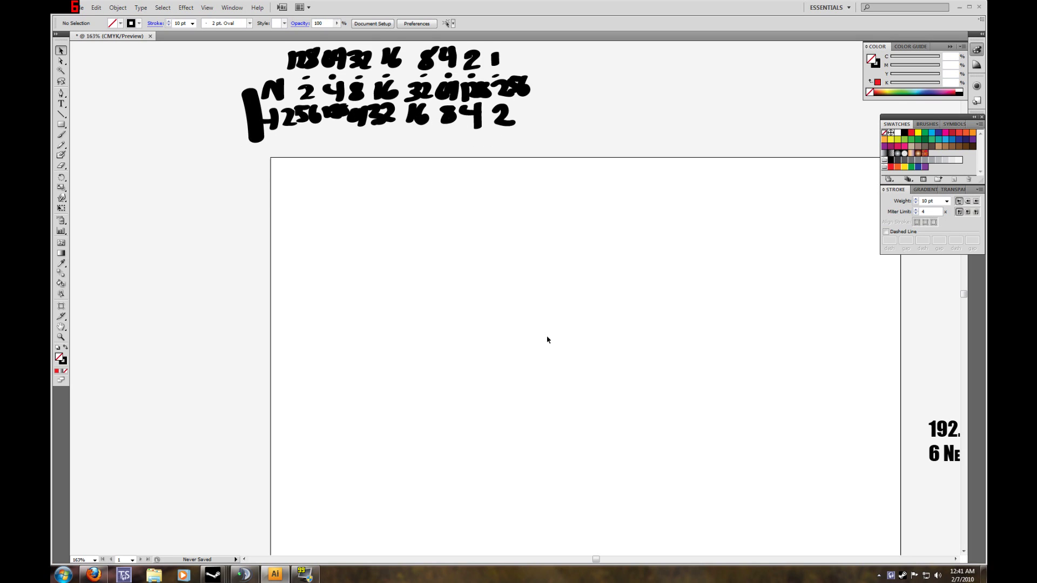
scroll(771, 479, up, 1)
scroll(771, 479, right, 1)
click(956, 560)
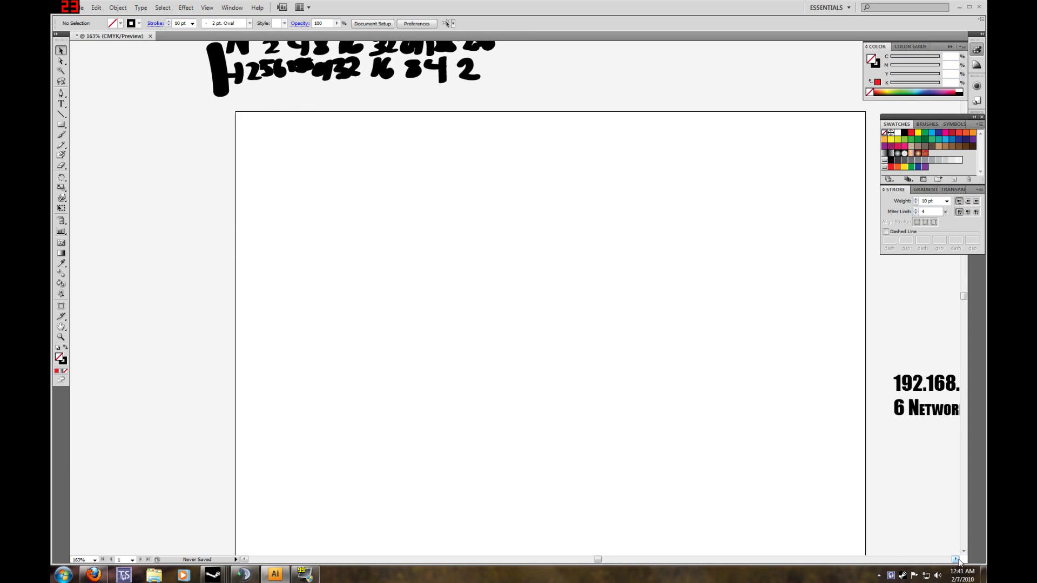
click(956, 560)
scroll(477, 269, down, 3)
scroll(478, 269, up, 2)
scroll(478, 269, up, 2)
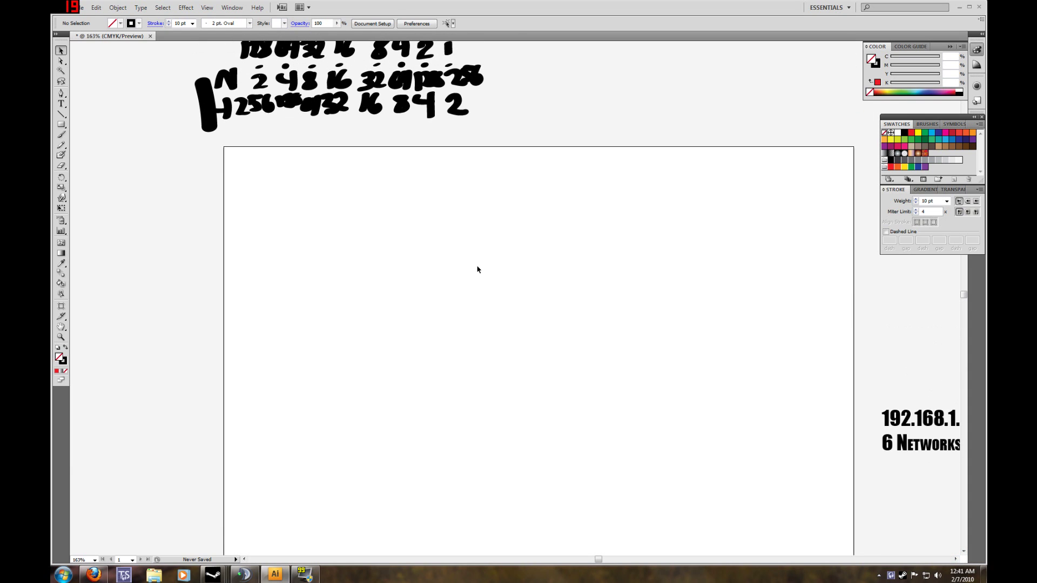
scroll(443, 253, up, 1)
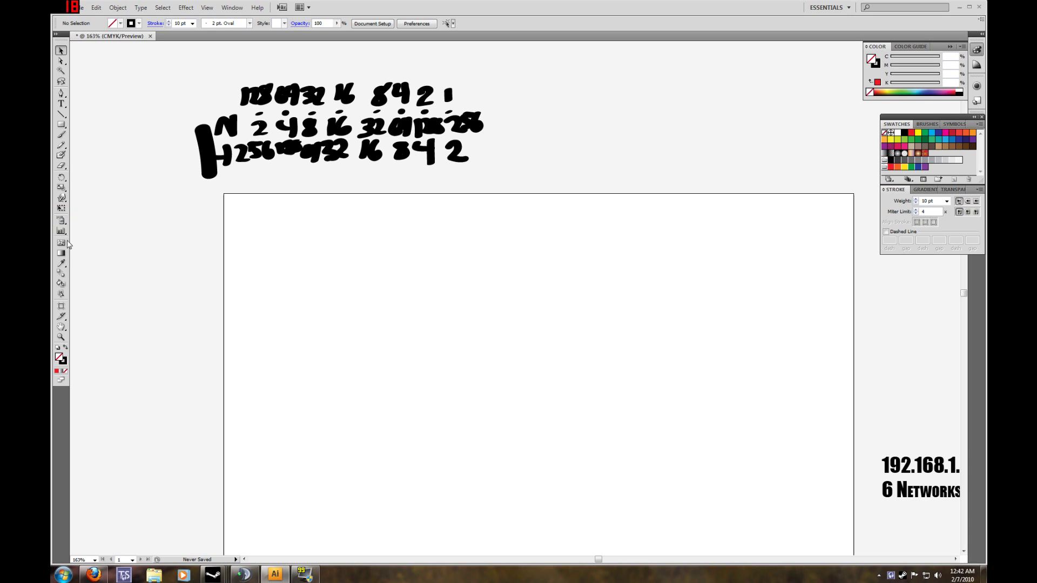
scroll(450, 358, down, 1)
scroll(446, 357, down, 1)
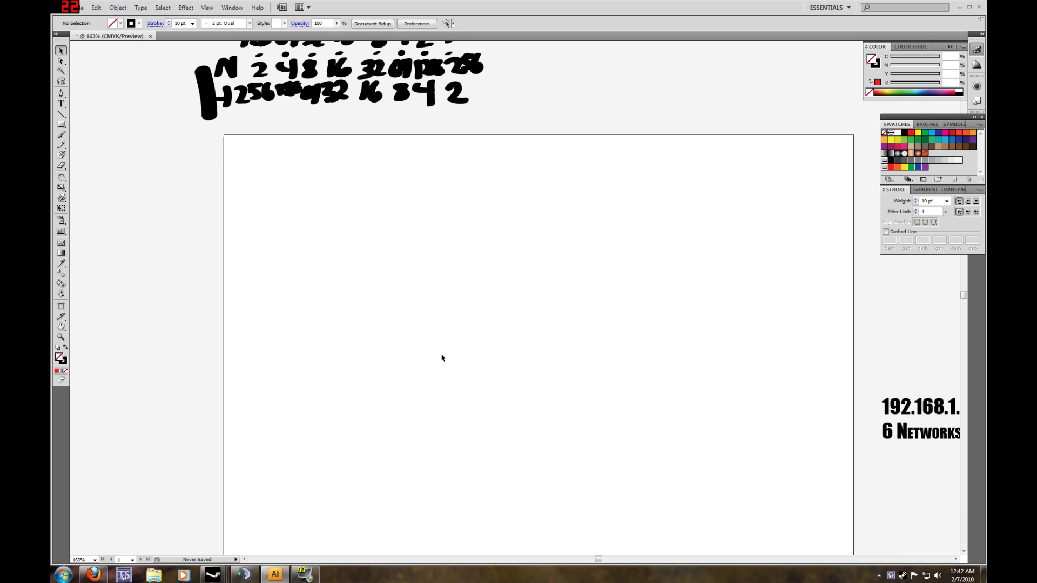
Type a Network heading, enlarge it, and place it at the artboard's top-left
scroll(79, 144, up, 2)
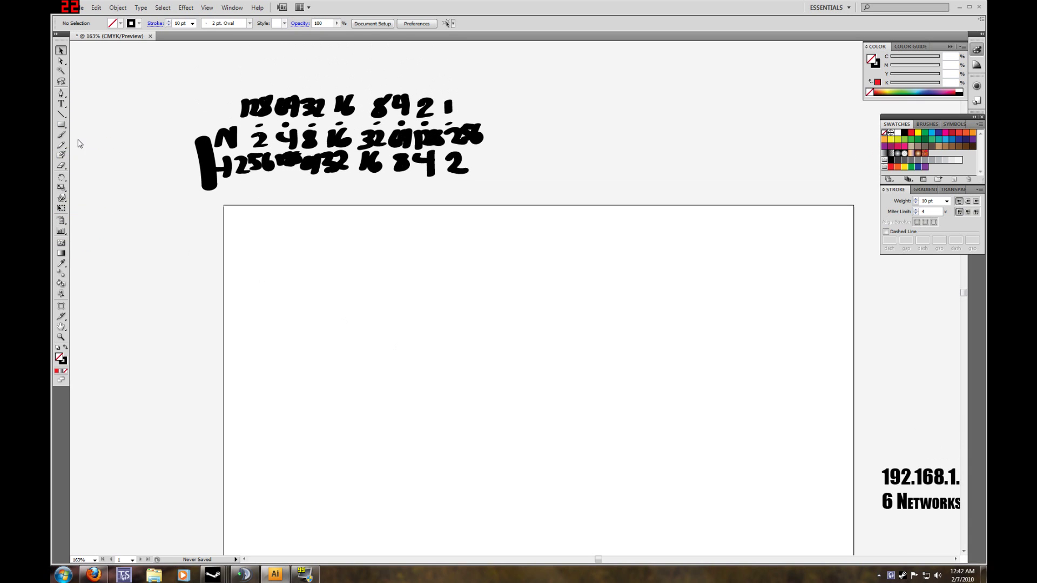
click(61, 103)
scroll(357, 297, down, 1)
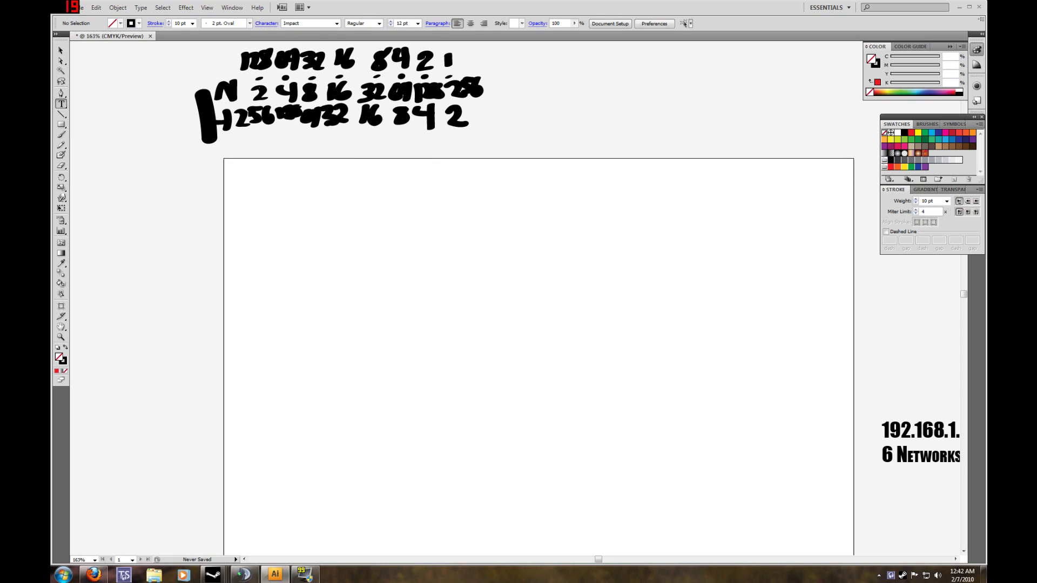
click(237, 208)
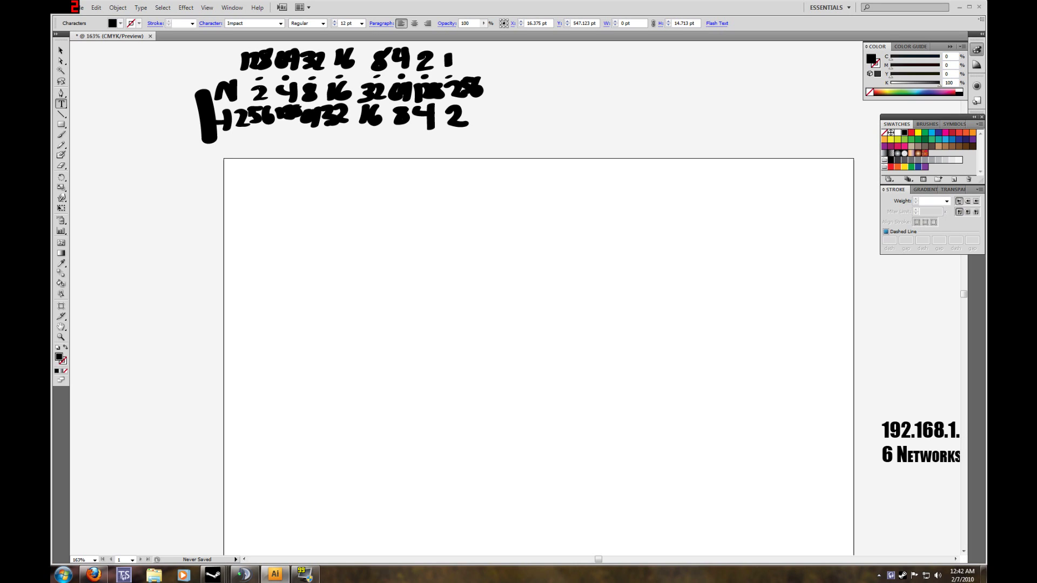
text(Network)
click(65, 51)
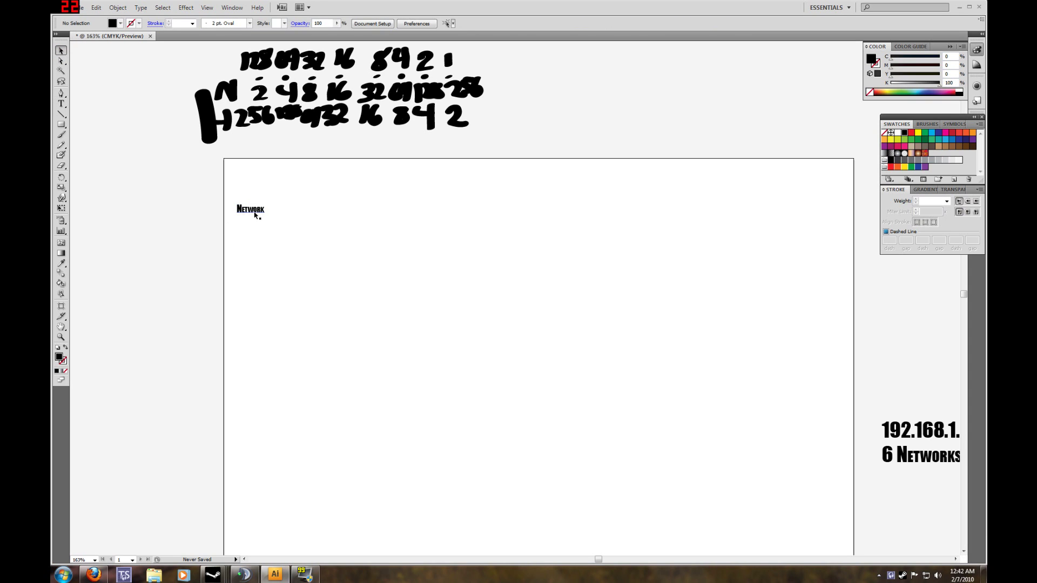
drag(264, 215, 324, 216)
click(651, 396)
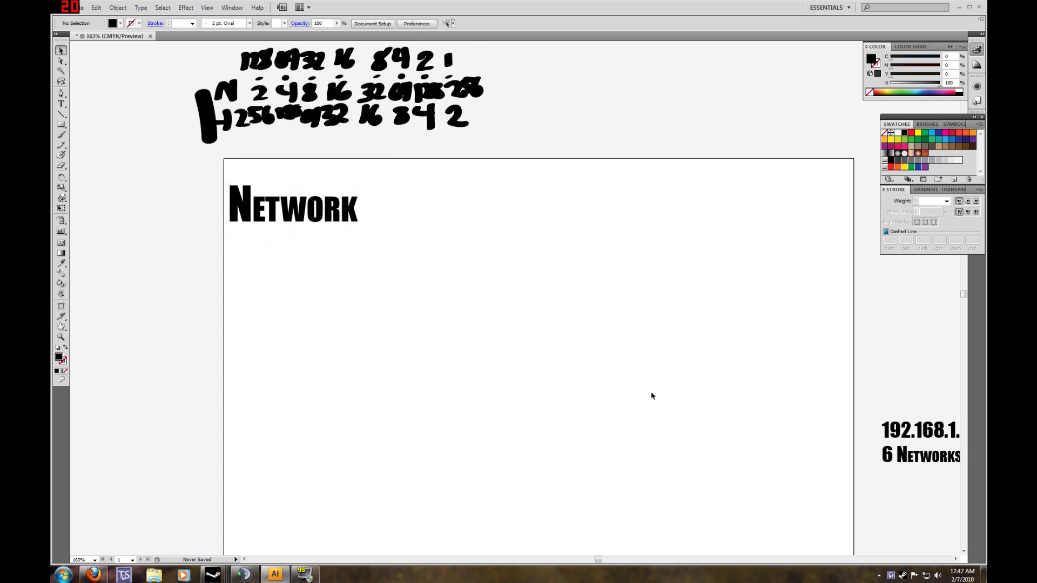
Add an enlarged RANGE heading to the right of Network
click(955, 559)
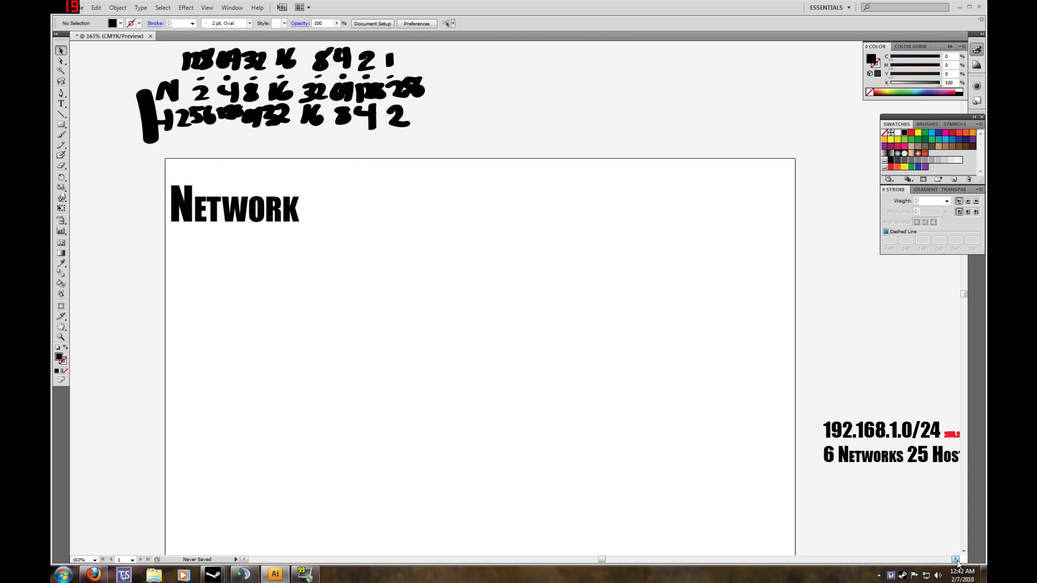
click(61, 103)
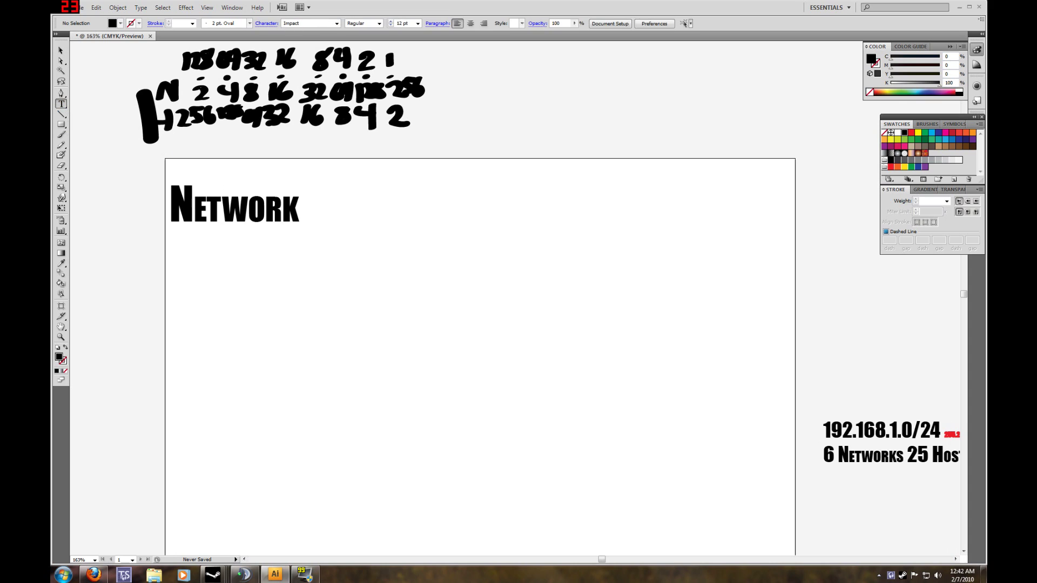
click(489, 231)
text(RANGER)
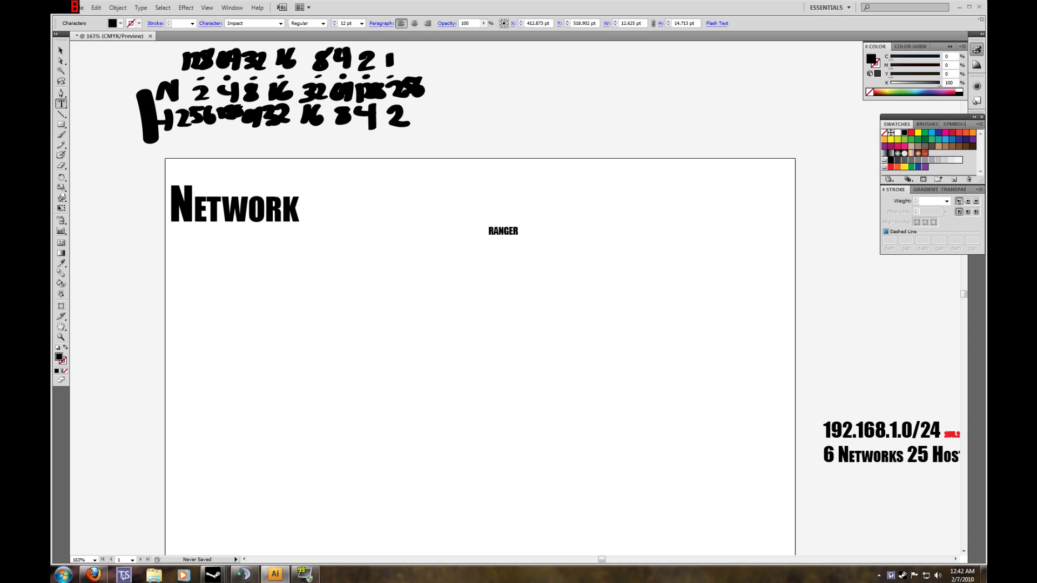
key(BackSpace)
key(Escape)
drag(516, 238, 460, 205)
click(607, 287)
click(597, 317)
click(674, 322)
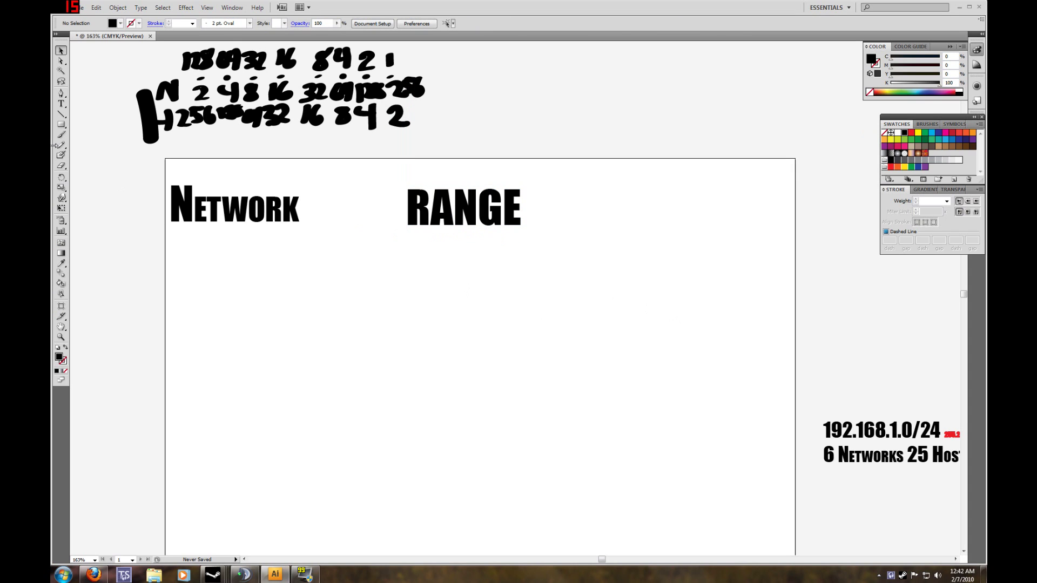
Type a Broadcast heading right of RANGE and enlarge it to heading size
click(61, 103)
click(640, 223)
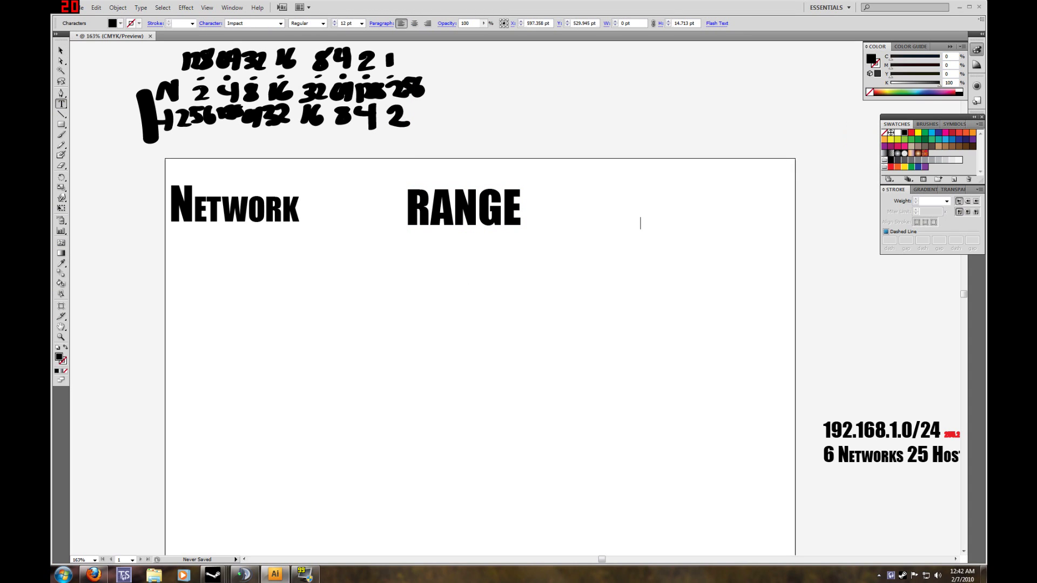
text(Broadcast)
key(Escape)
click(655, 236)
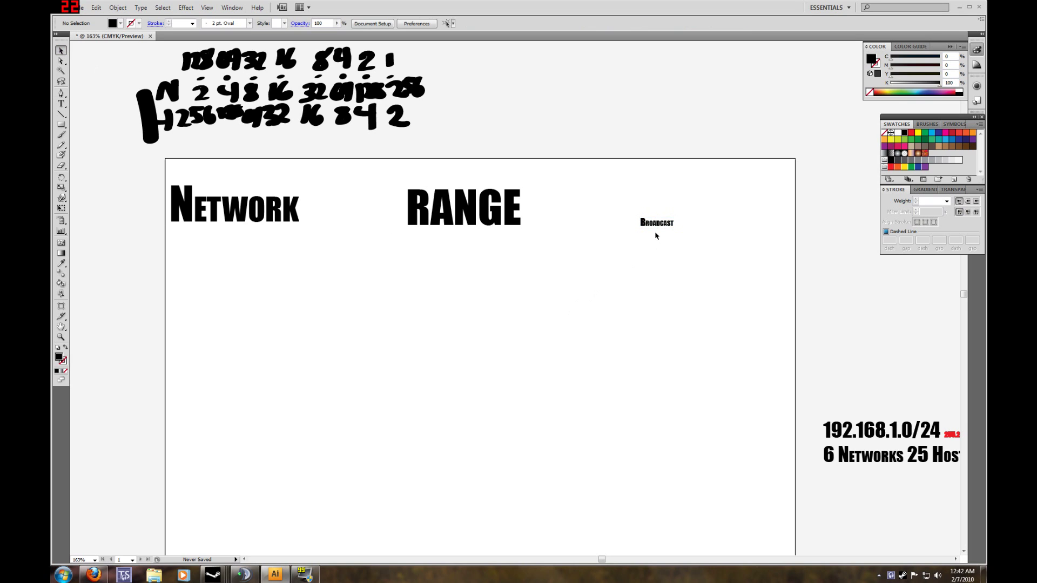
click(664, 224)
drag(674, 229, 794, 291)
click(744, 287)
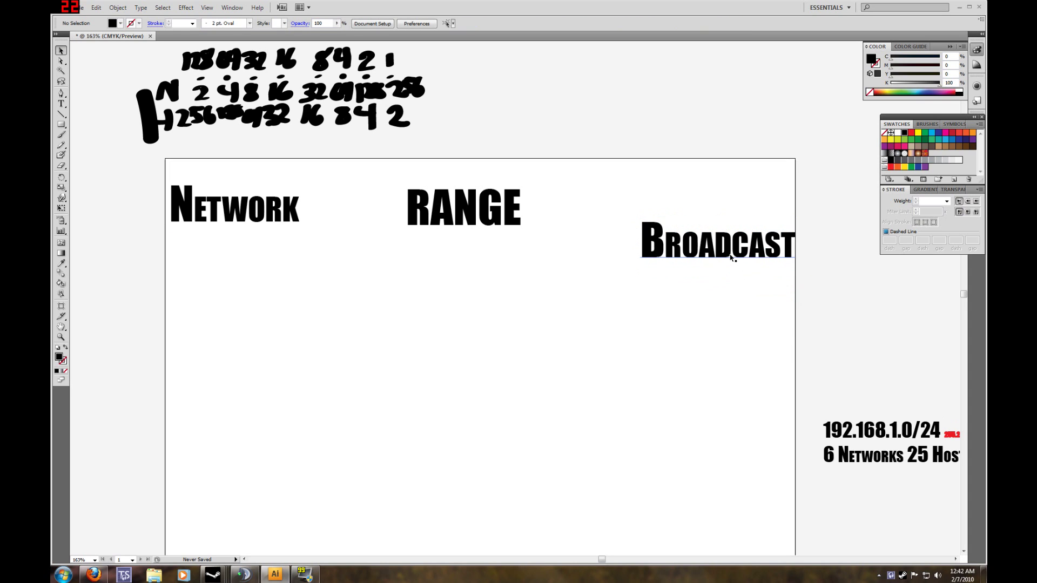
Nudge Broadcast so it lines up with the Network and RANGE headings
drag(731, 258, 727, 225)
click(643, 282)
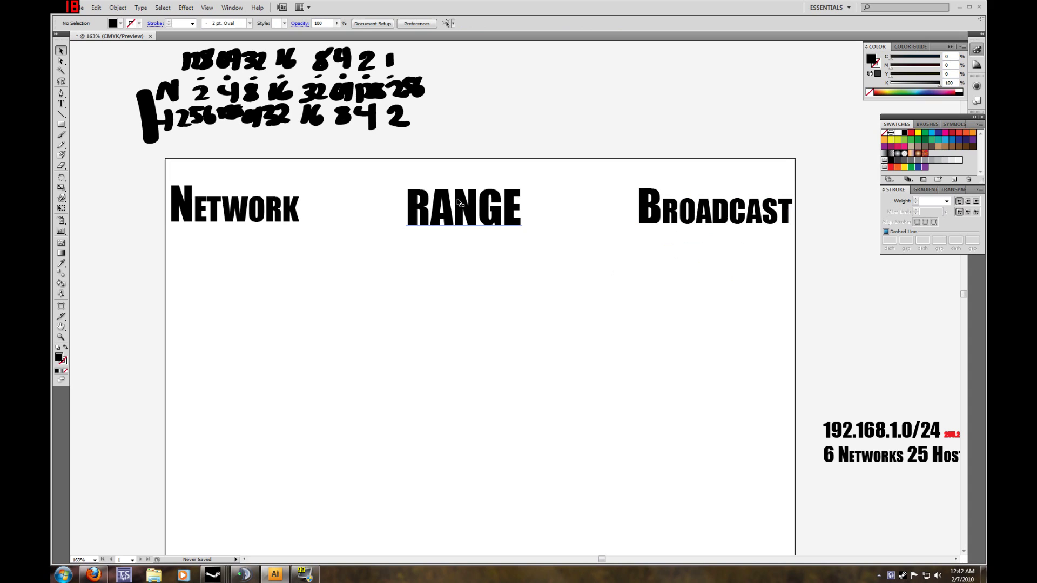
click(713, 222)
click(648, 357)
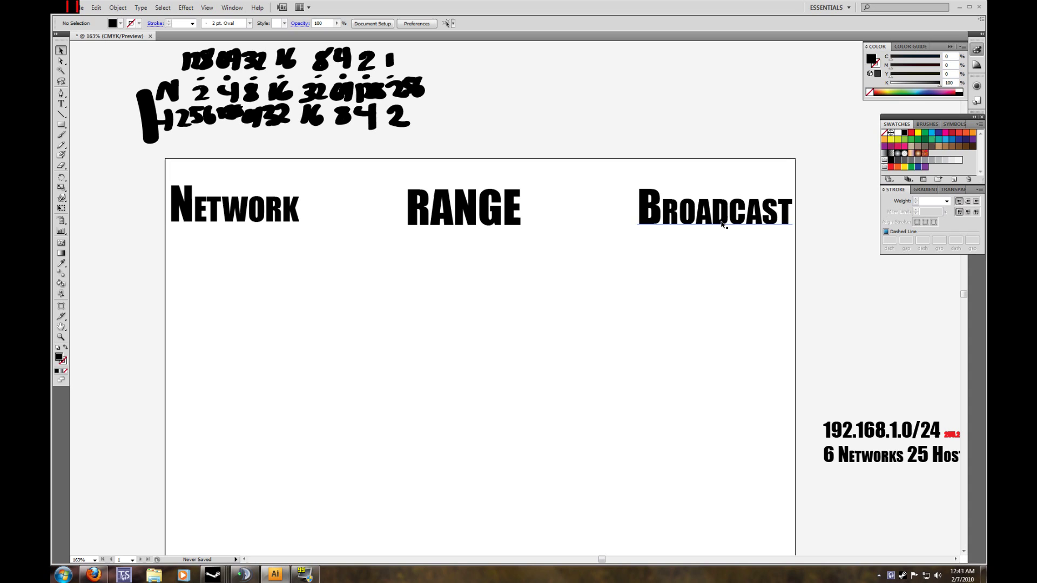
drag(713, 214, 713, 218)
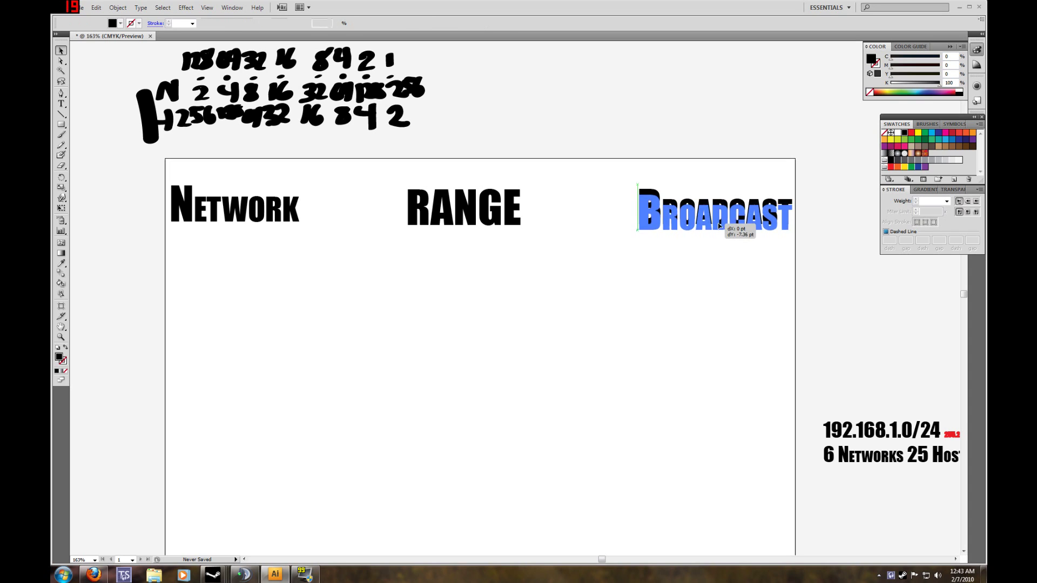
click(483, 223)
Type 192.168.1.0 beneath the Network heading
click(496, 321)
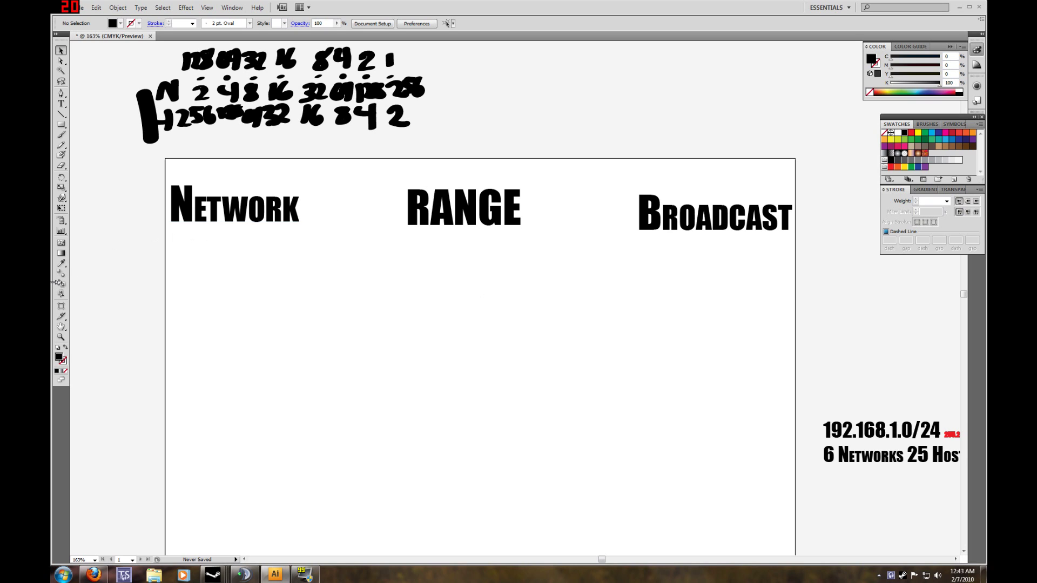
key(t)
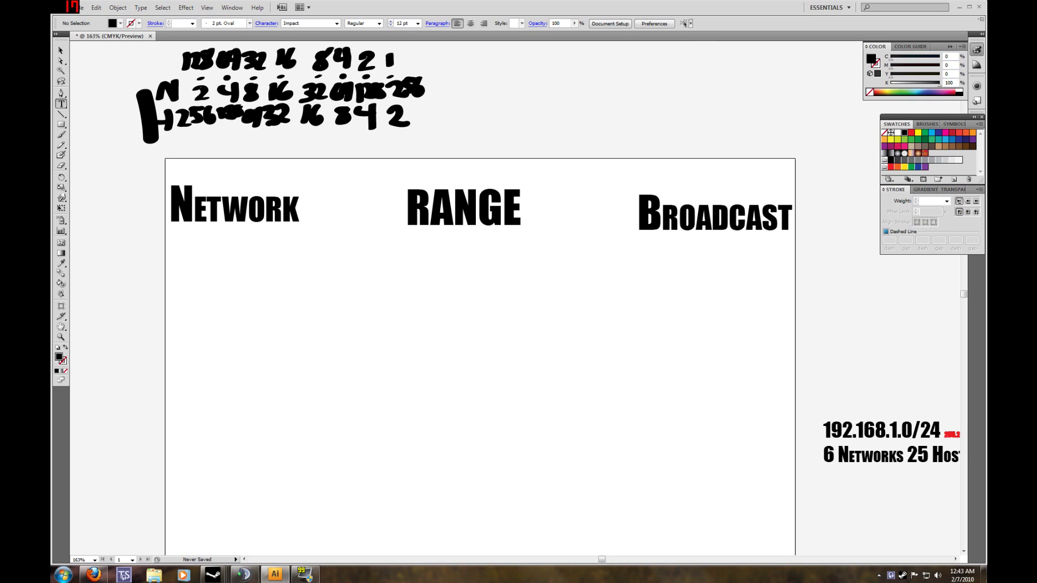
click(175, 276)
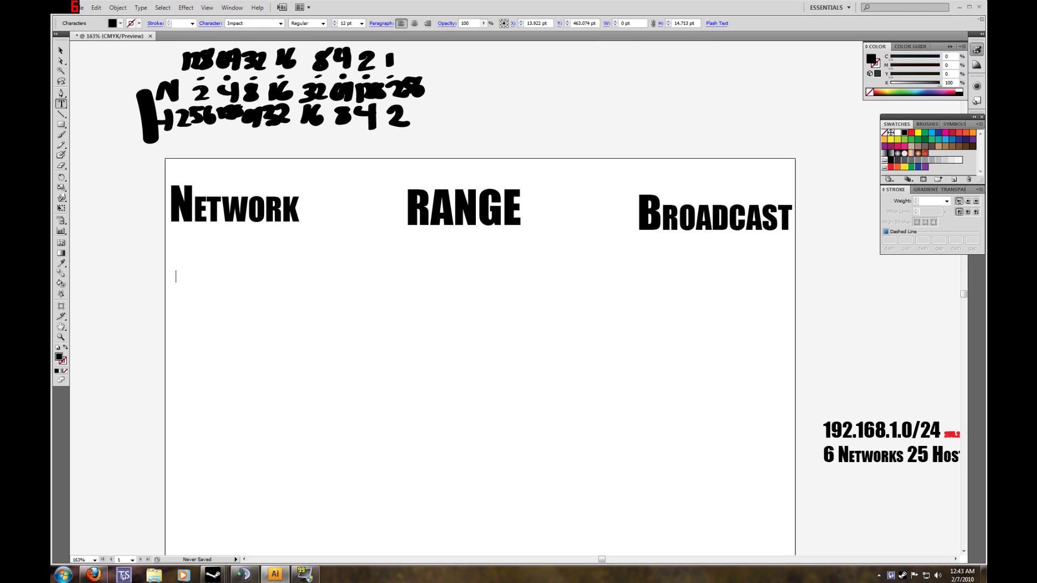
text(192.168.1.0)
click(61, 50)
Move the 192.168.1.0/24 reference note onto the page, then back down and right
drag(876, 436, 391, 337)
click(421, 431)
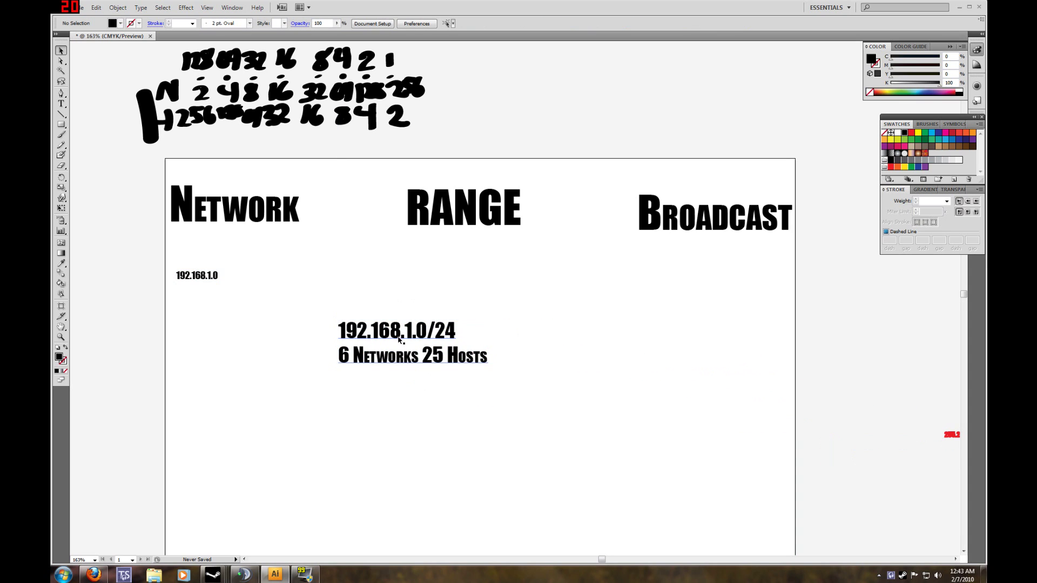
drag(382, 332, 858, 445)
click(848, 371)
Enlarge 192.168.1.0 and shift it slightly right under Network
click(207, 276)
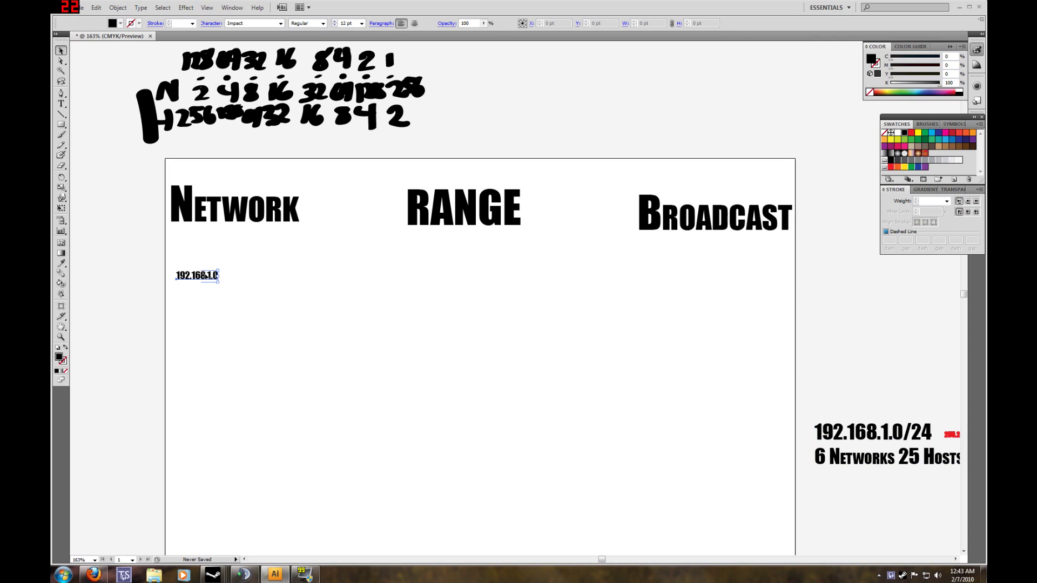
drag(218, 281, 242, 284)
click(354, 317)
click(336, 321)
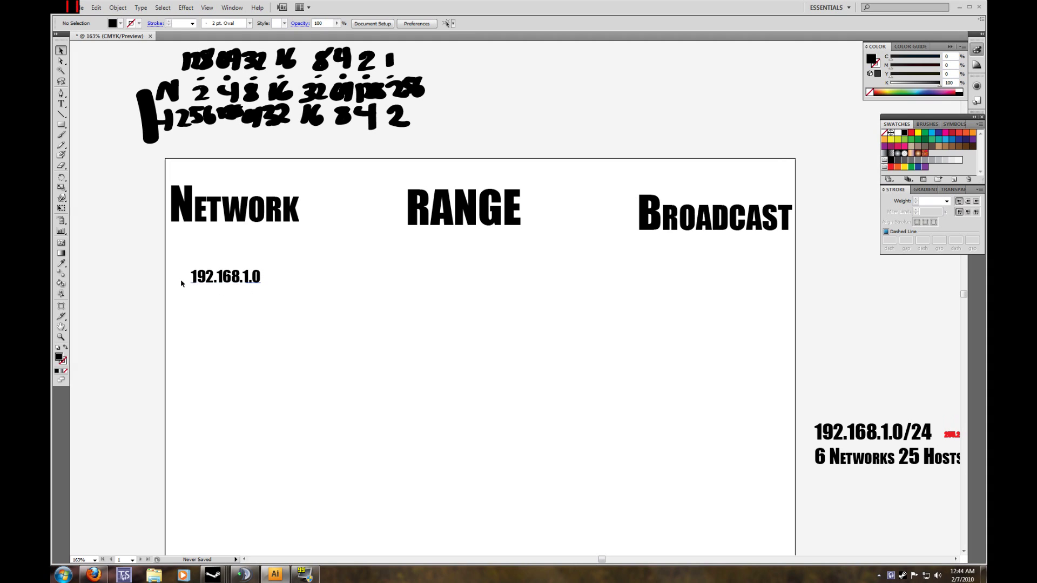
Start a new text object just below 192.168.1.0
click(61, 104)
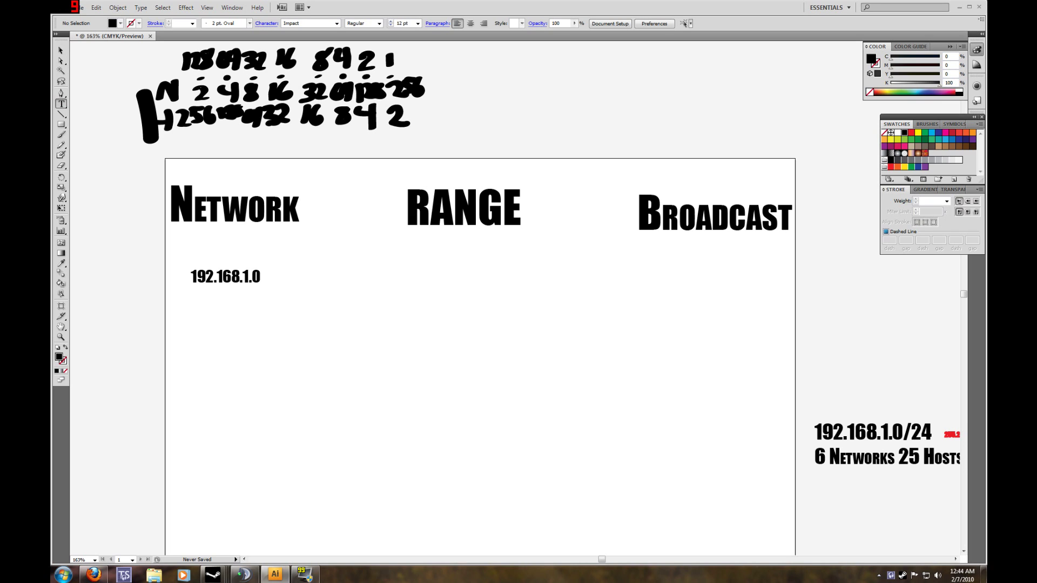
click(190, 316)
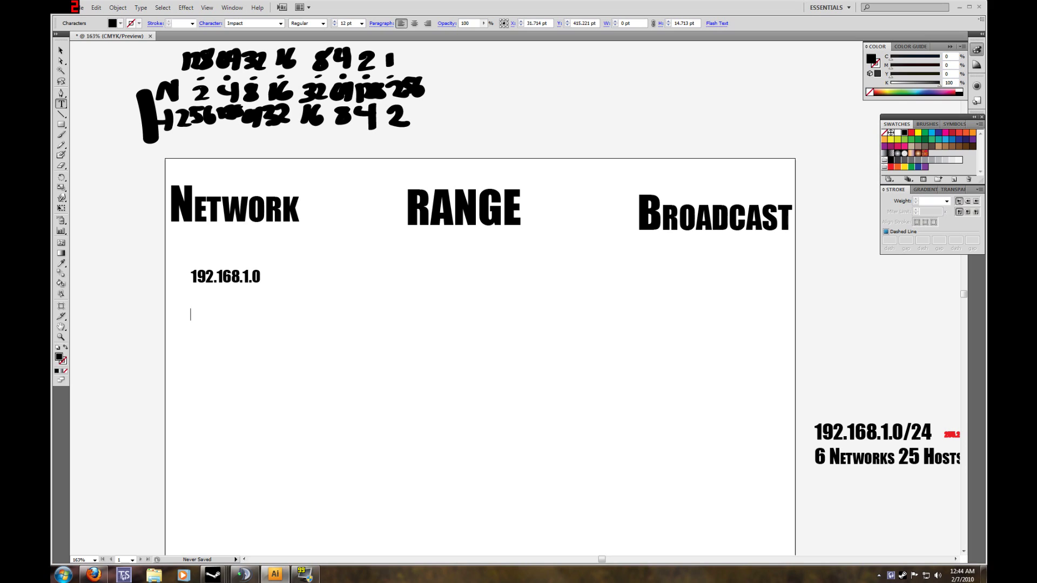
Type 192.168.1.32 at 14 pt, then begin the next address line with 192.168.1
click(361, 24)
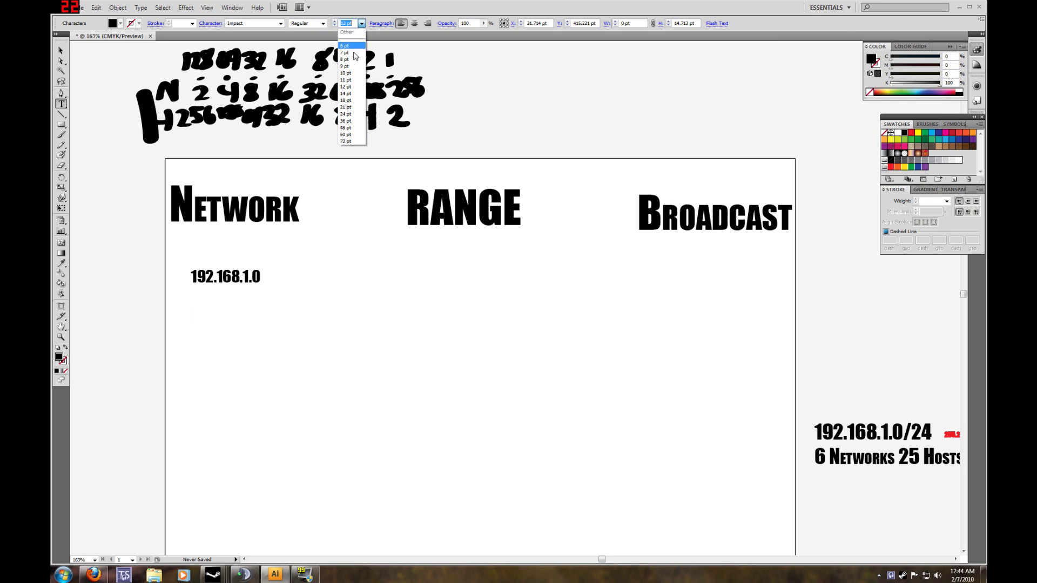
click(351, 94)
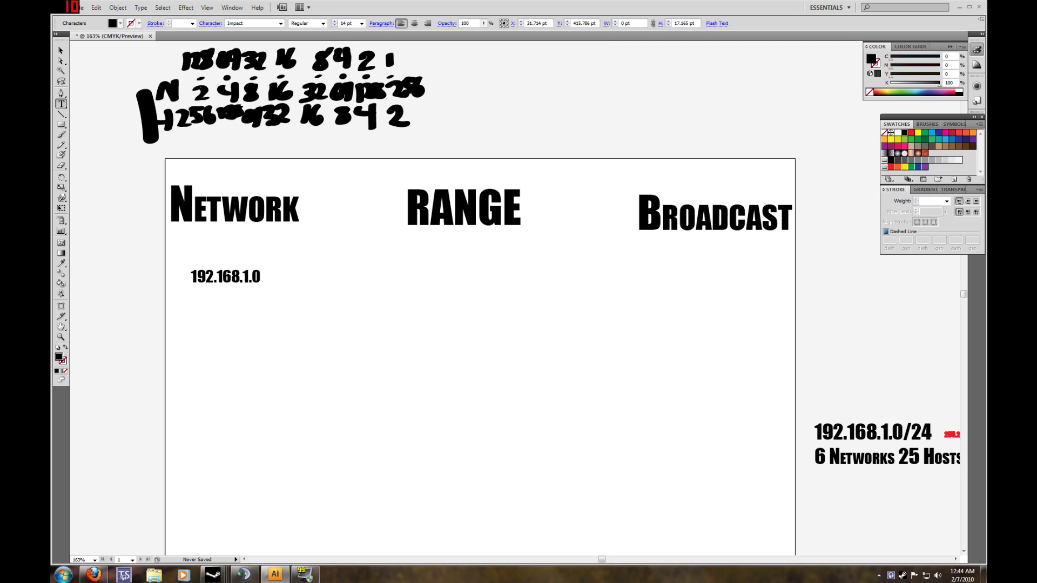
text(192.168.1.32)
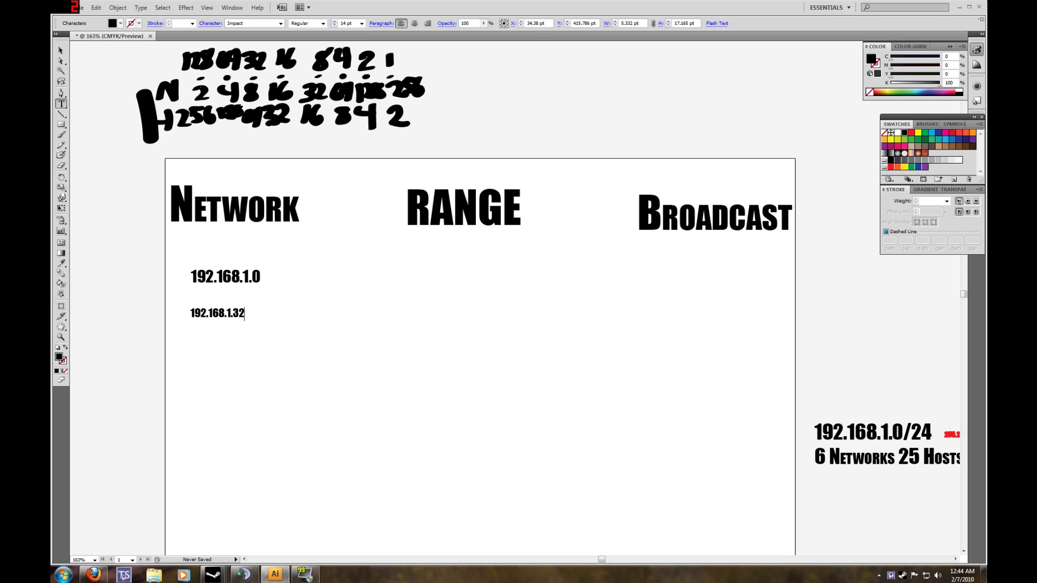
key(Escape)
text(192.168.1)
text(.)
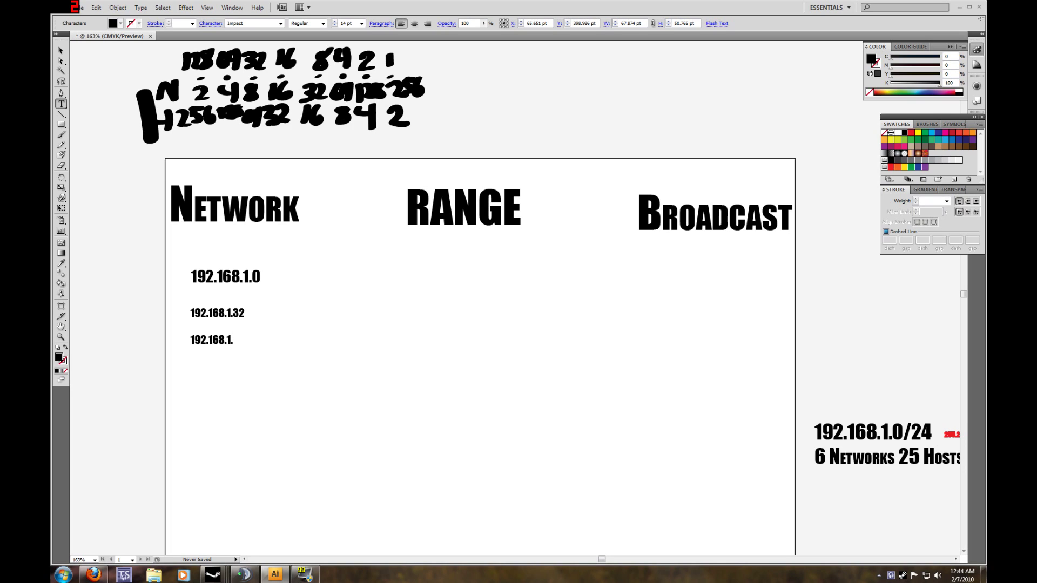